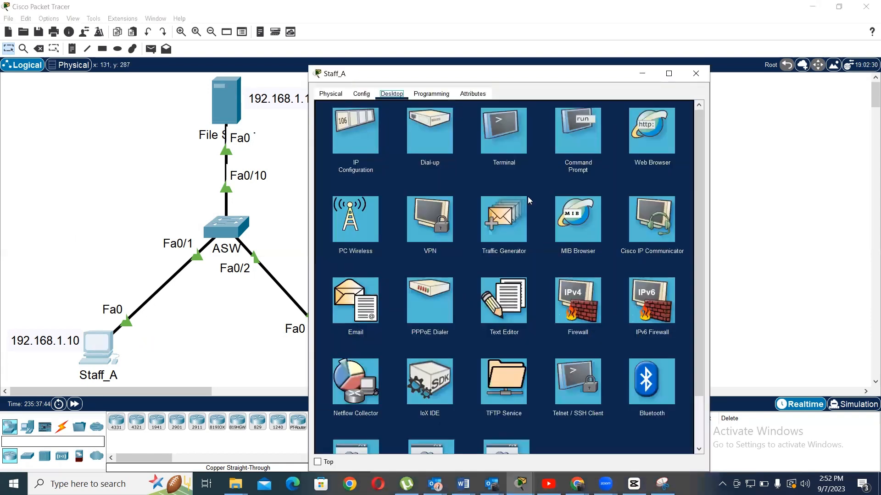
Open the command prompt on Staff_A in an enlarged window and go to its latest prompt line.
left_click(573, 134)
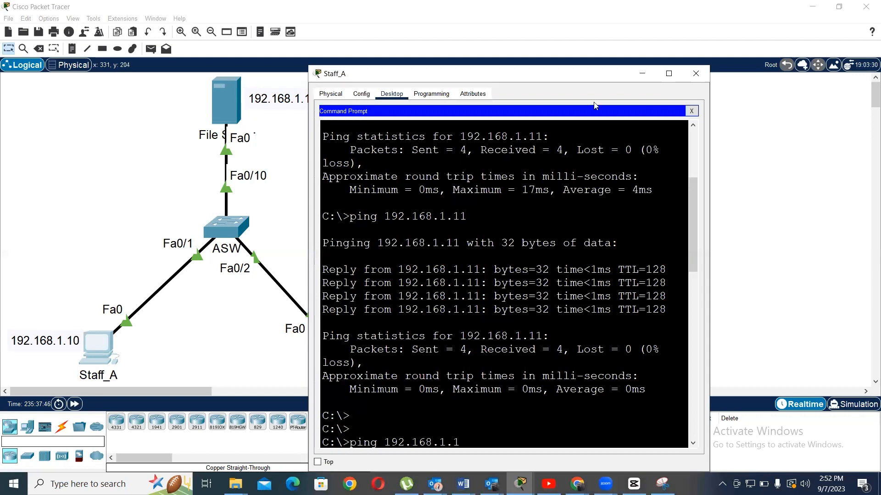
left_click(669, 73)
key("Return")
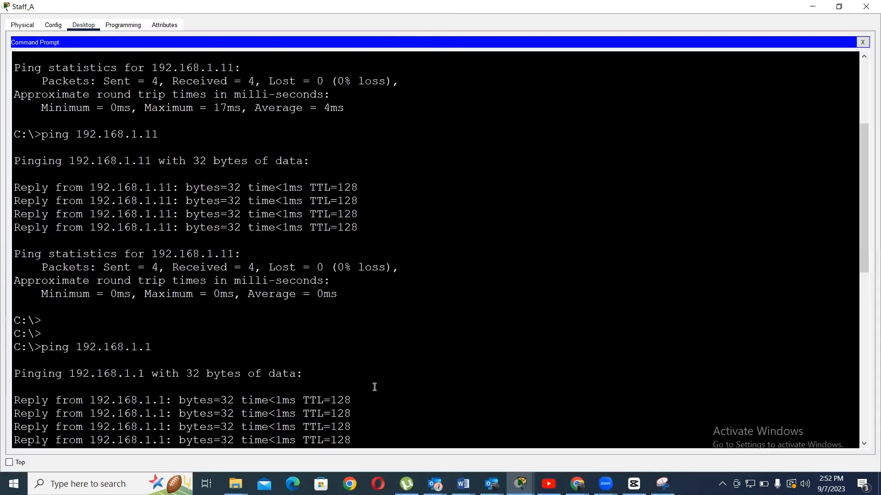
scroll(374, 387, "down", 7)
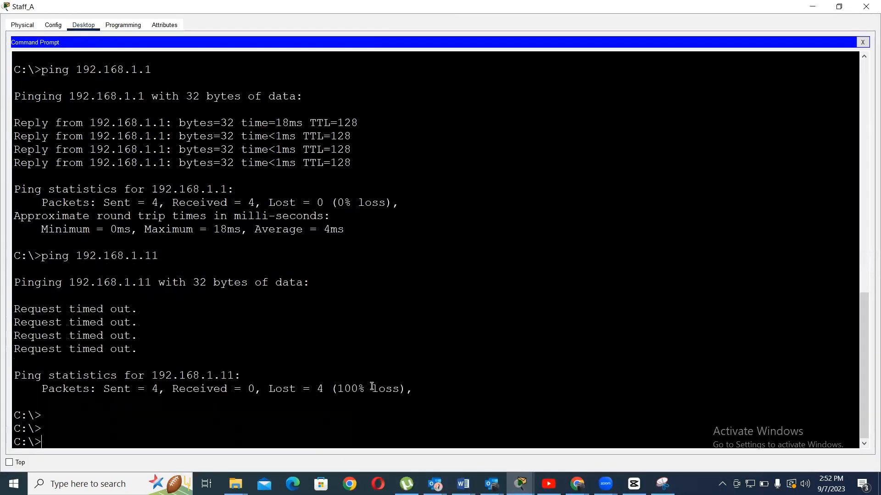
Ping Staff_B at 192.168.1.11 from Staff_A's command prompt, with the window placed so the topology stays in view.
type("PING 192.168")
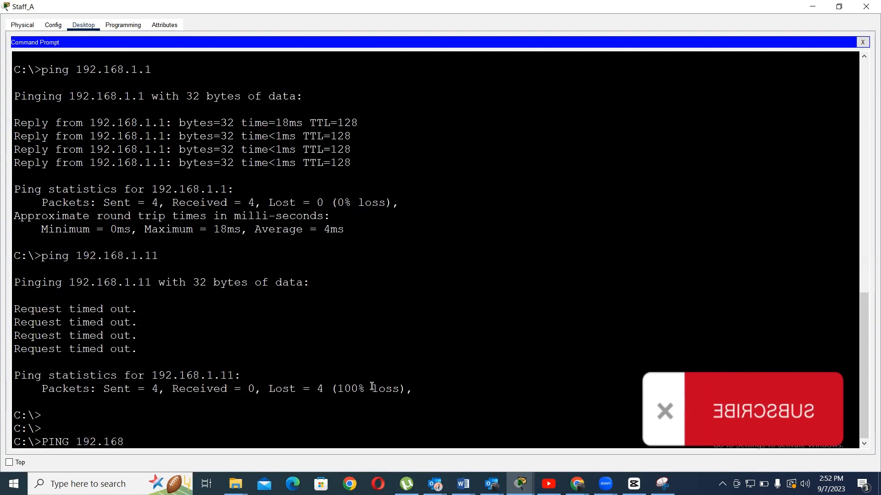
type(".1")
key("BackSpace")
key("BackSpace")
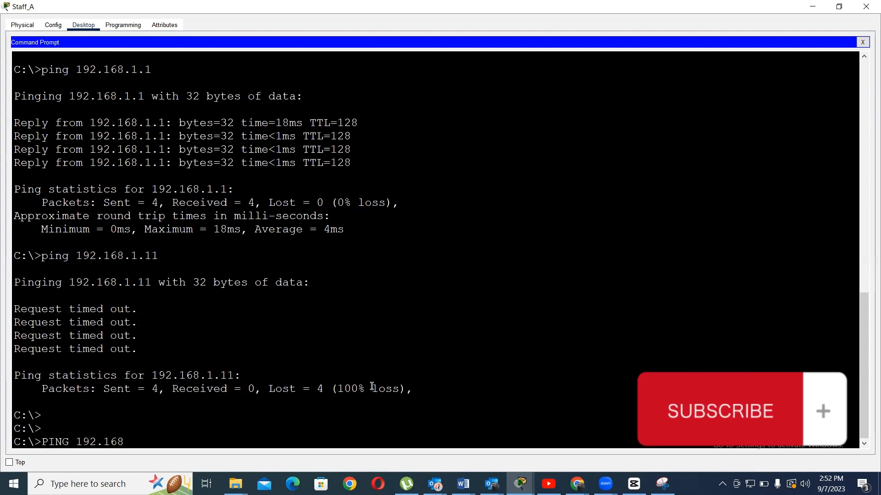
type(".1.11")
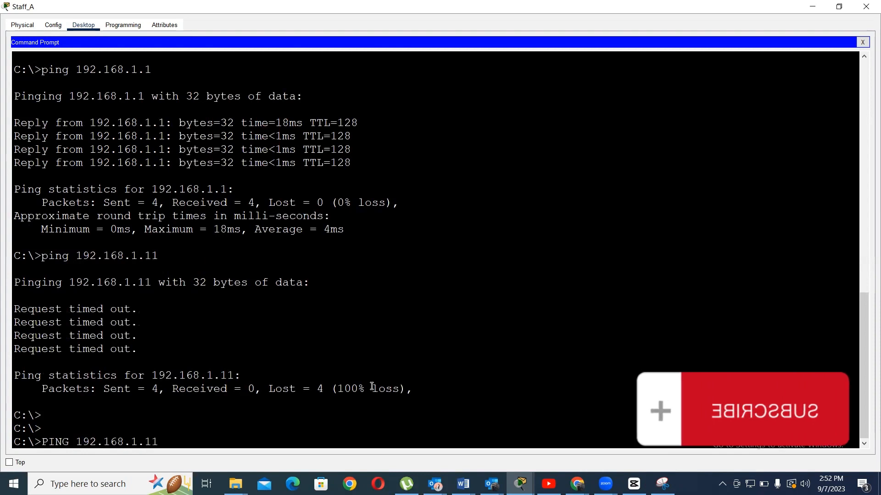
left_click(840, 8)
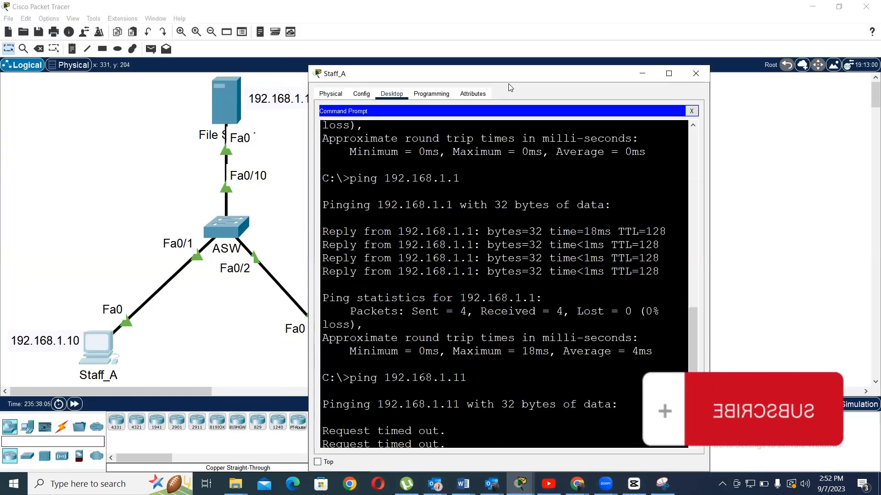
left_click_drag(508, 83, 676, 67)
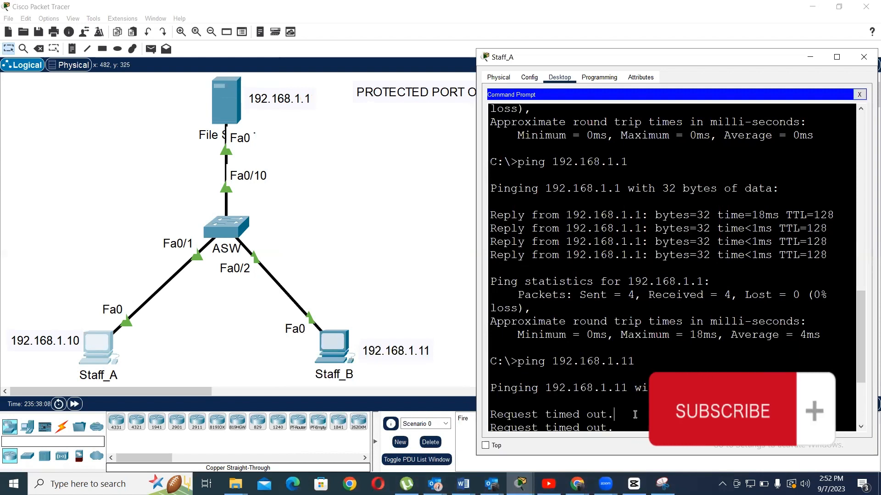
key("Return")
key("Return")
type("PING 192.168.1.11")
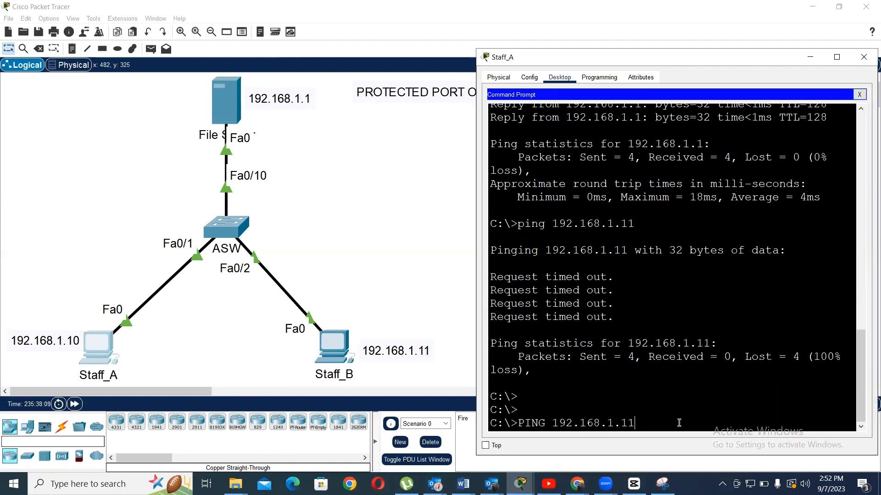
key("Return")
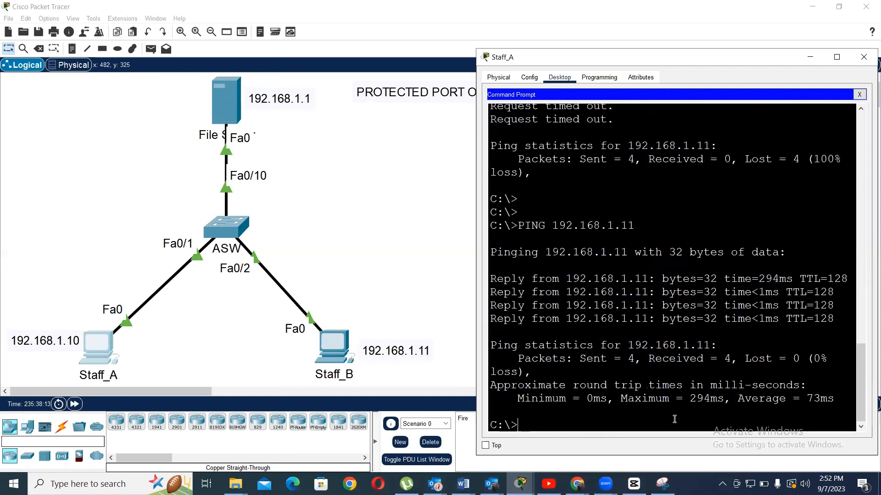
Ping the file server at 192.168.1.1 from Staff_A, then return to the topology.
key("Up")
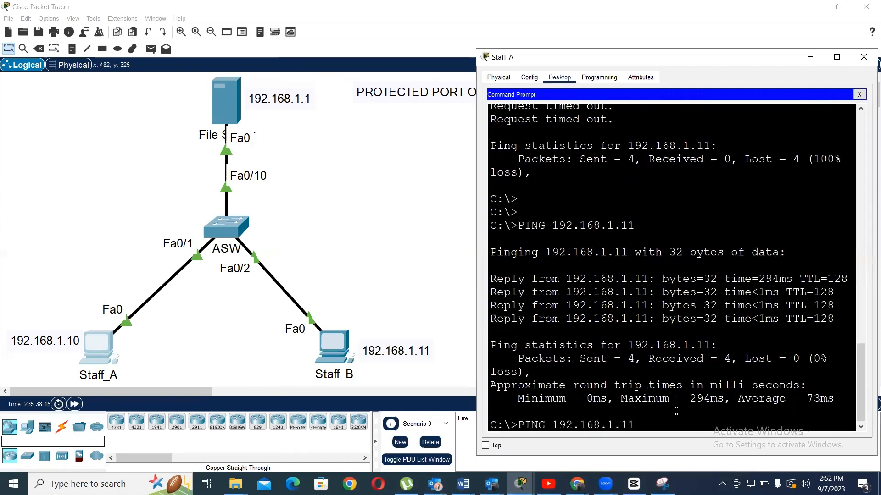
key("Return")
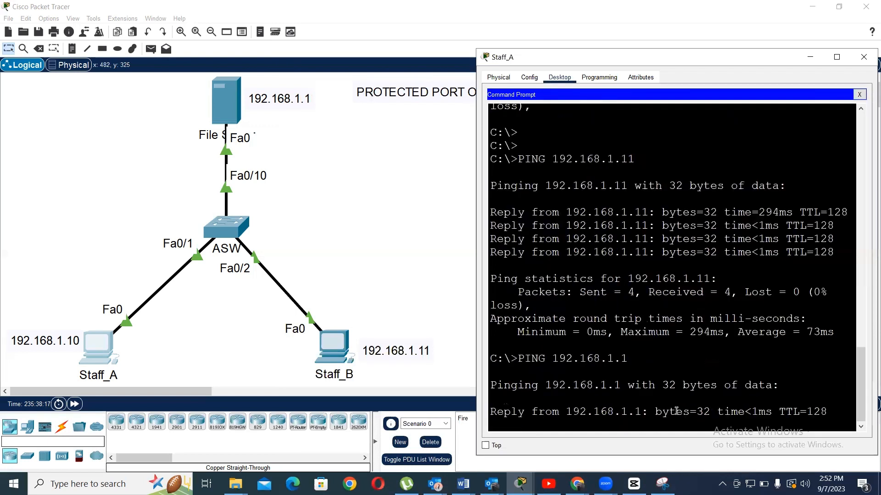
left_click(378, 298)
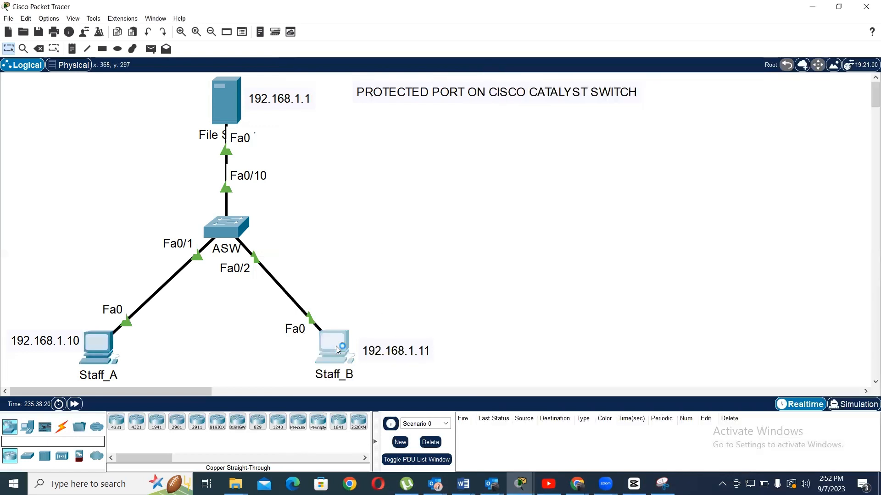
Open Staff_B's command prompt and ping Staff_A at 192.168.1.10.
left_click(336, 347)
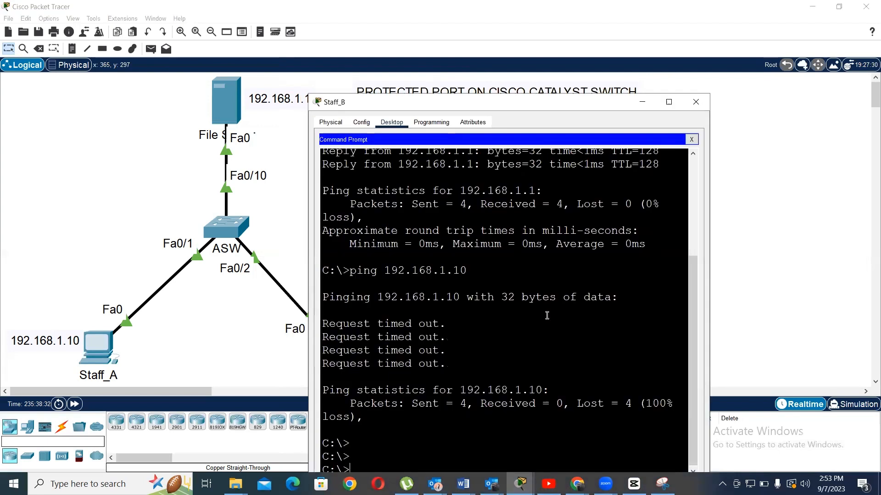
type("ping 1")
left_click_drag(505, 101, 543, 12)
type("92.")
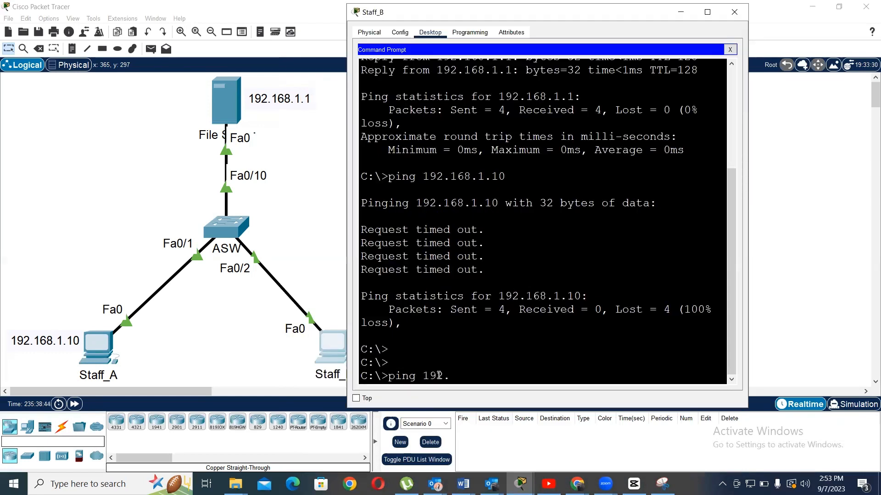
type("168.1.10")
key("Return")
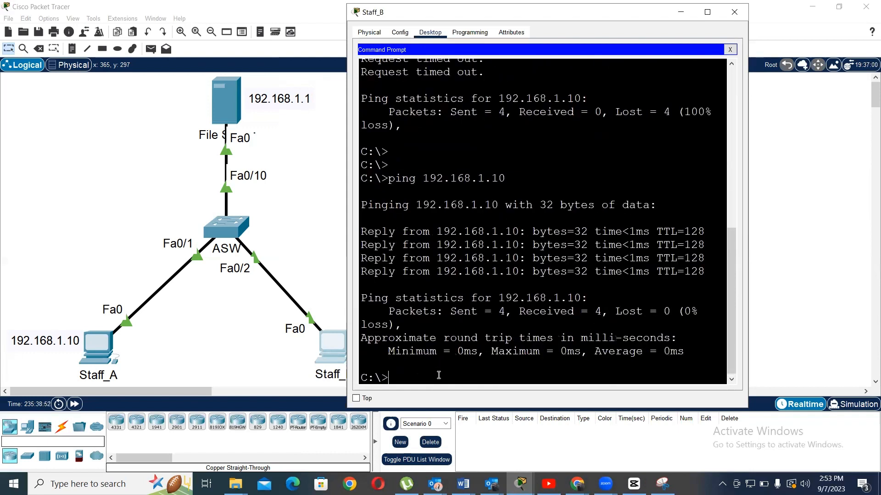
Ping the file server at 192.168.1.1 from Staff_B and put the Staff_B window away.
key("Up")
key("Return")
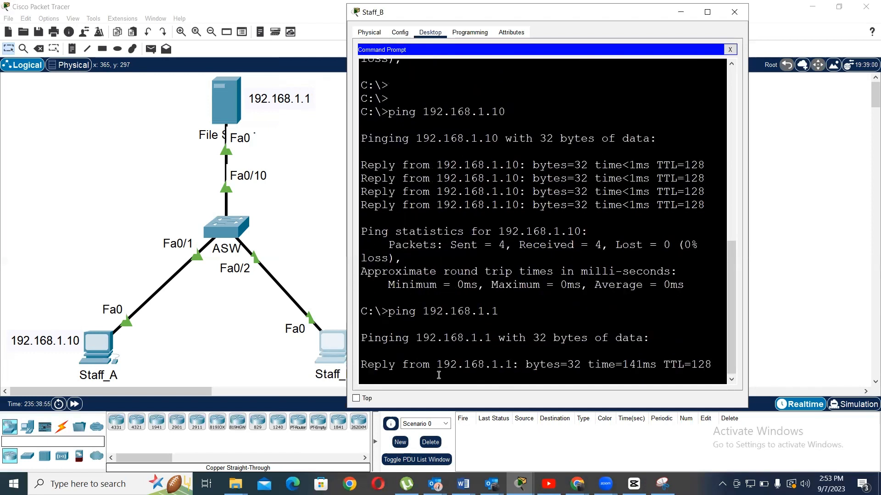
left_click(680, 15)
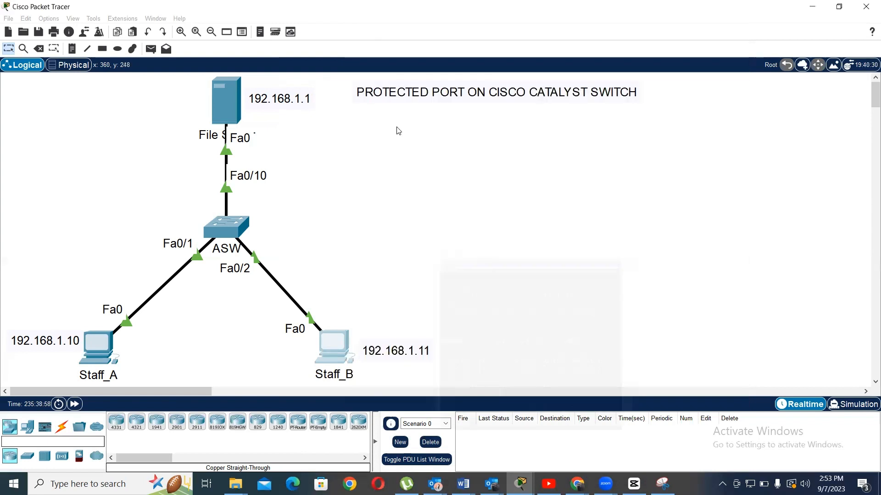
Open the command line of switch ASW and enter privileged EXEC mode with en.
left_click(231, 226)
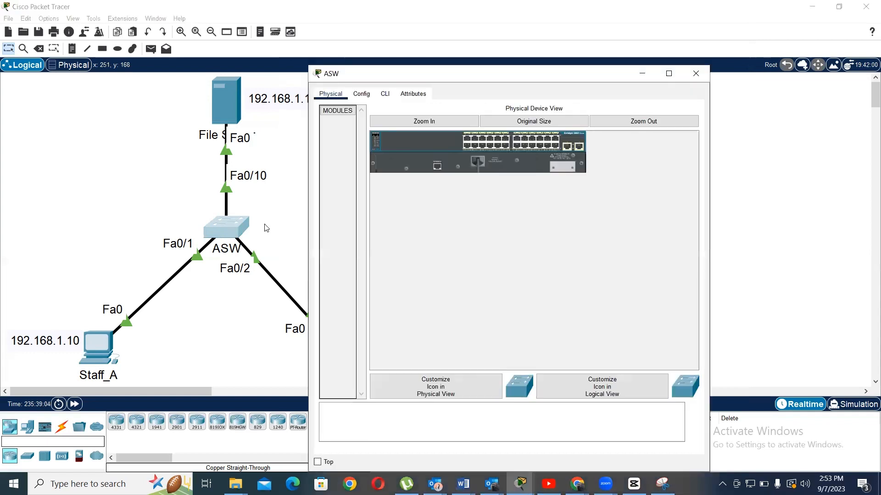
left_click(384, 94)
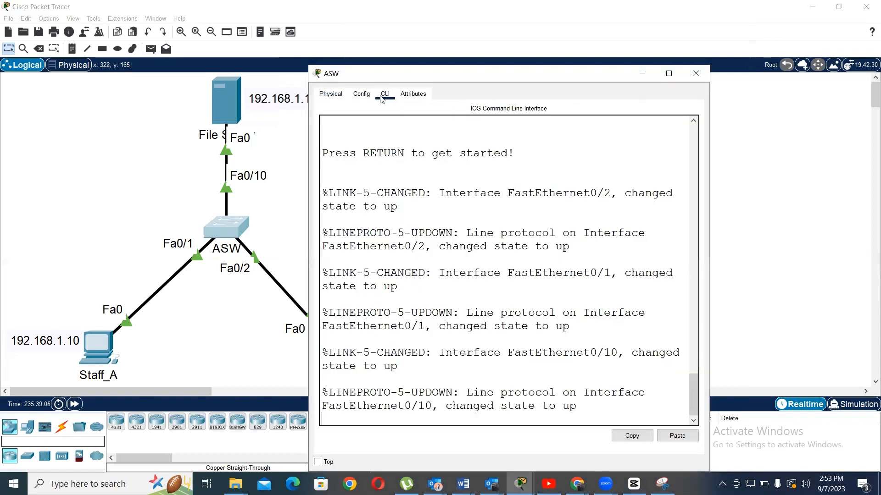
key("Return")
key("Return")
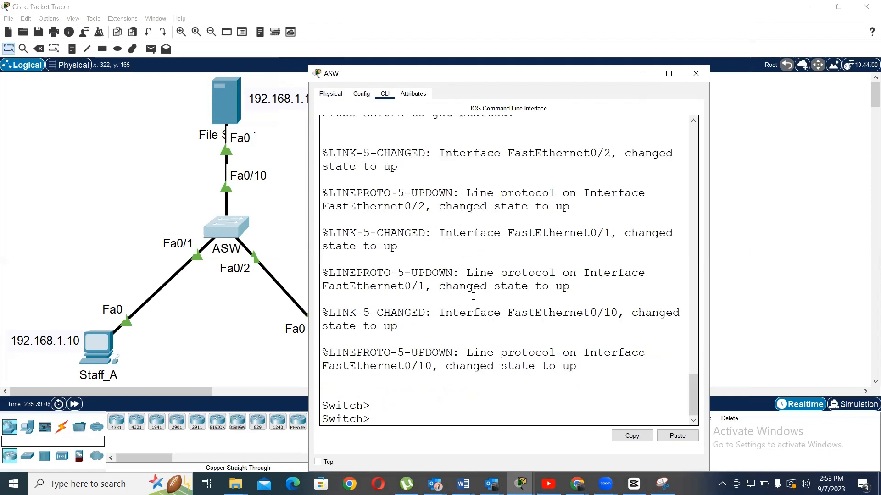
type("en")
key("Return")
key("Return")
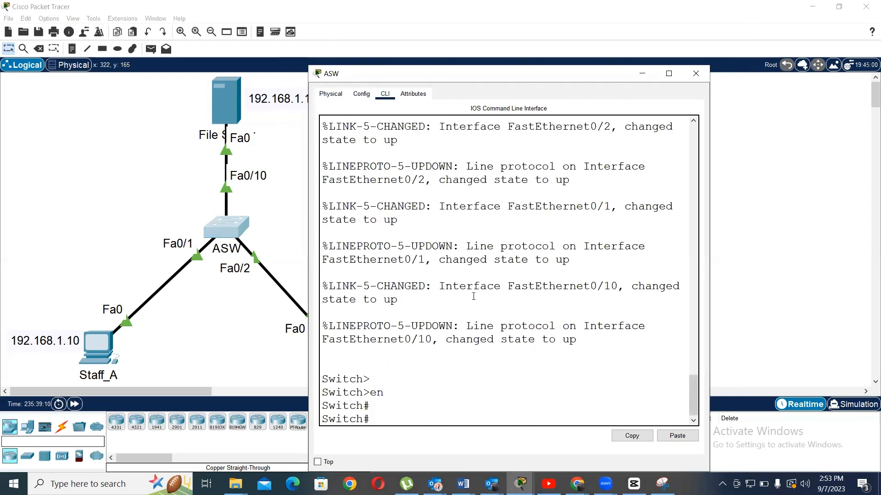
Display the switch's running configuration with sh run and page through its interface entries to the line settings.
type("sh run")
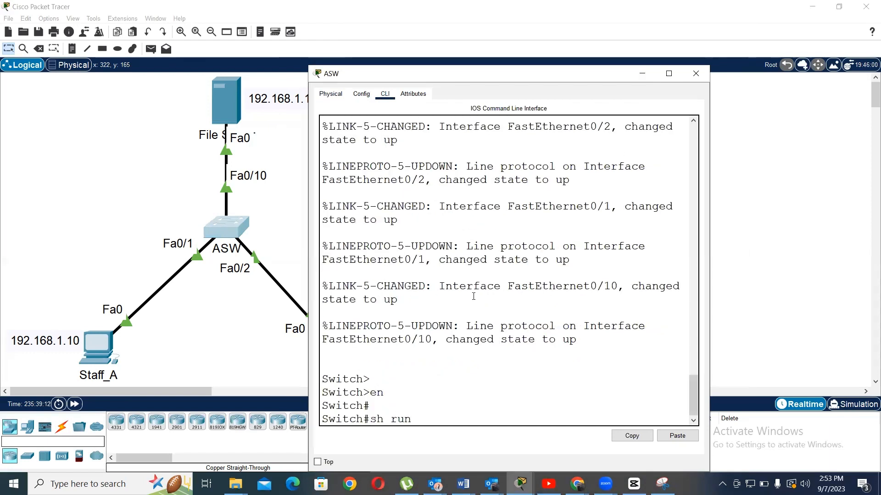
key("Return")
key("Return")
key("Return")
key("Return")
key("Return")
key("Return")
key("Return")
key("Return")
key("Return")
key("Return")
key("Return")
key("Return")
key("Return")
key("Return")
key("Return")
key("Return")
key("Return")
key("Return")
key("Return")
key("Return")
key("Return")
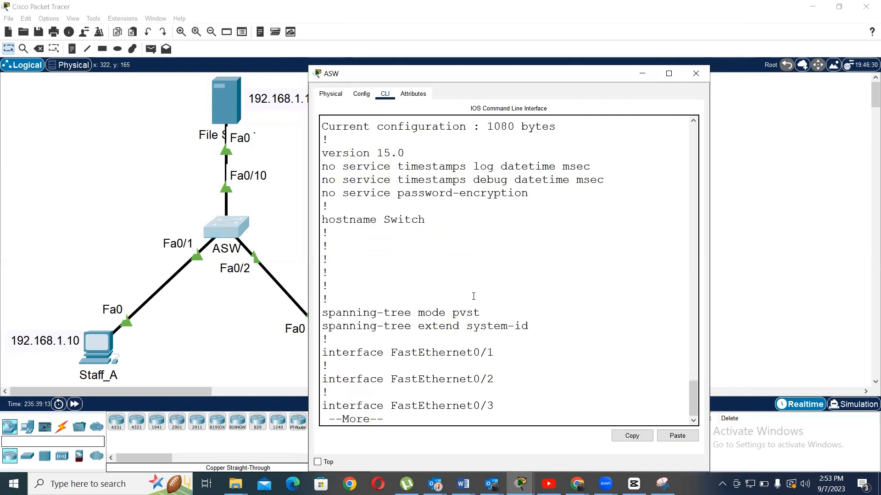
key("Return")
key("Return")
key("Return")
key("Return")
key("Return")
key("Return")
key("Return")
key("Return")
key("Return")
key("Return")
key("Return")
key("Return")
key("Return")
key("Return")
key("Return")
key("Return")
key("Return")
key("Return")
key("Return")
key("Return")
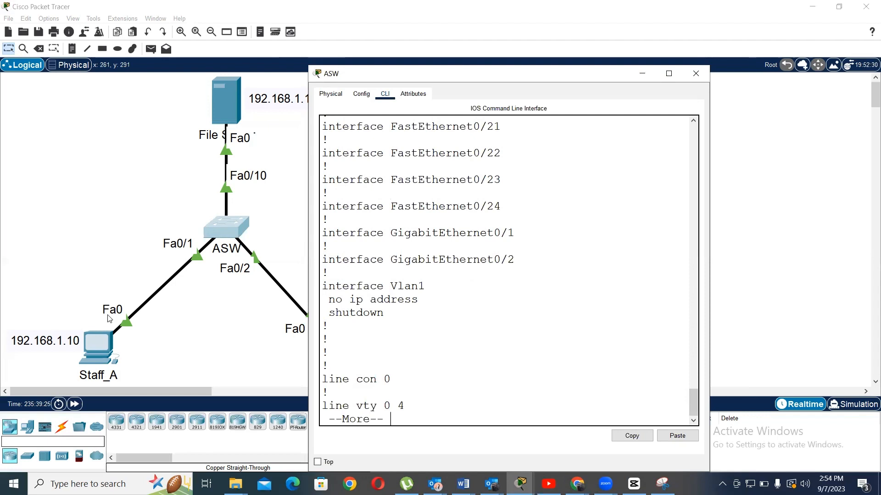
left_click(188, 343)
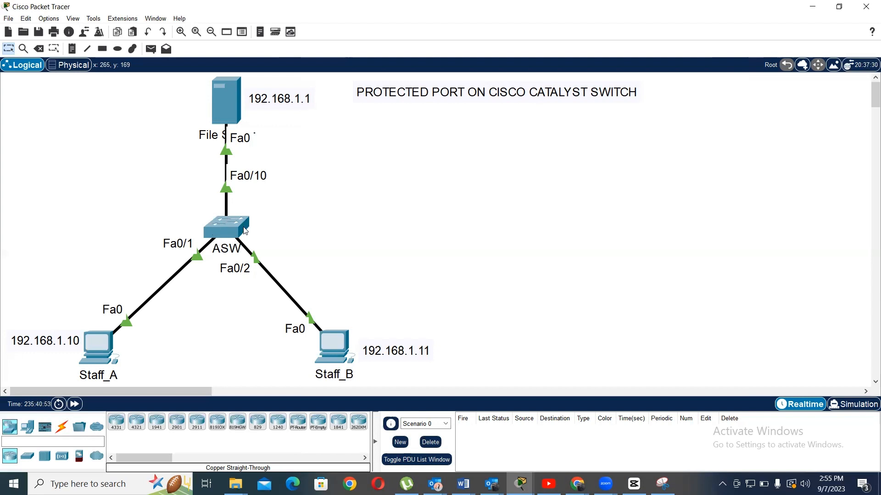
mouse_move(244, 231)
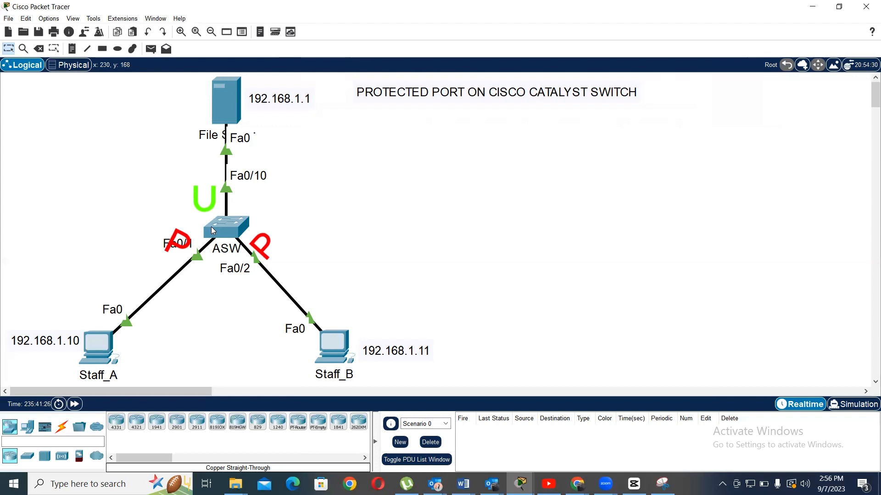
mouse_move(211, 226)
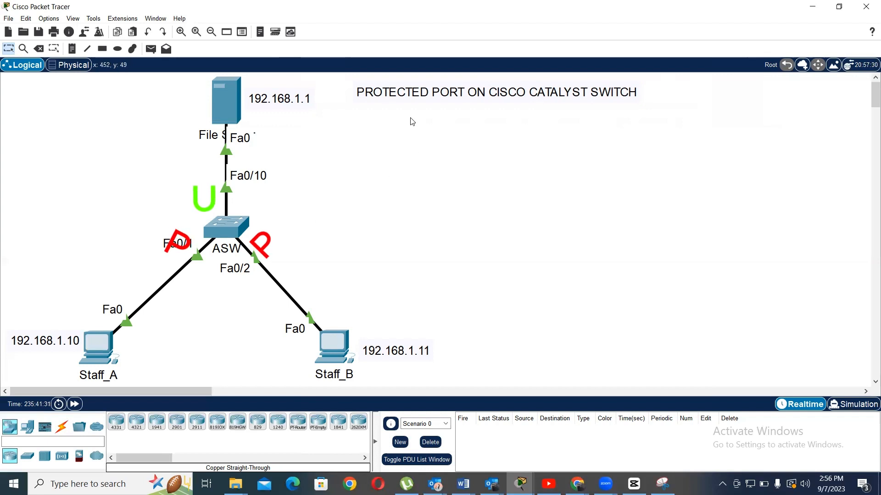
left_click_drag(454, 142, 460, 178)
left_click_drag(489, 143, 499, 175)
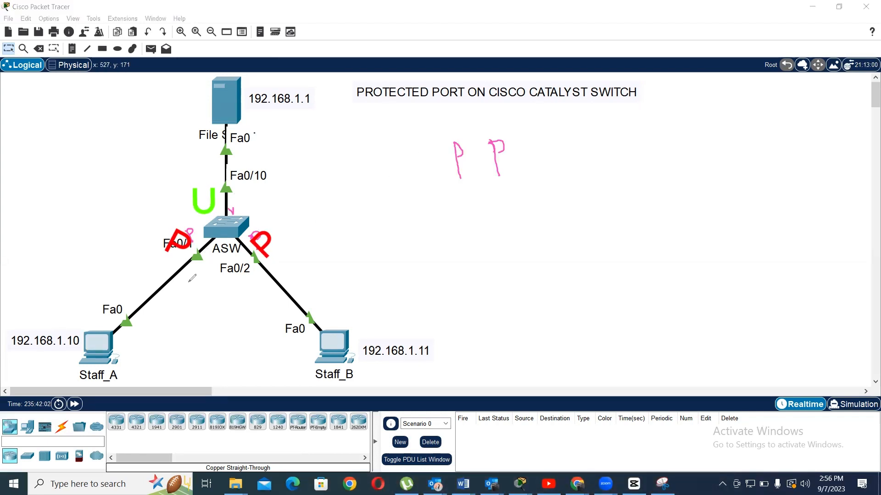
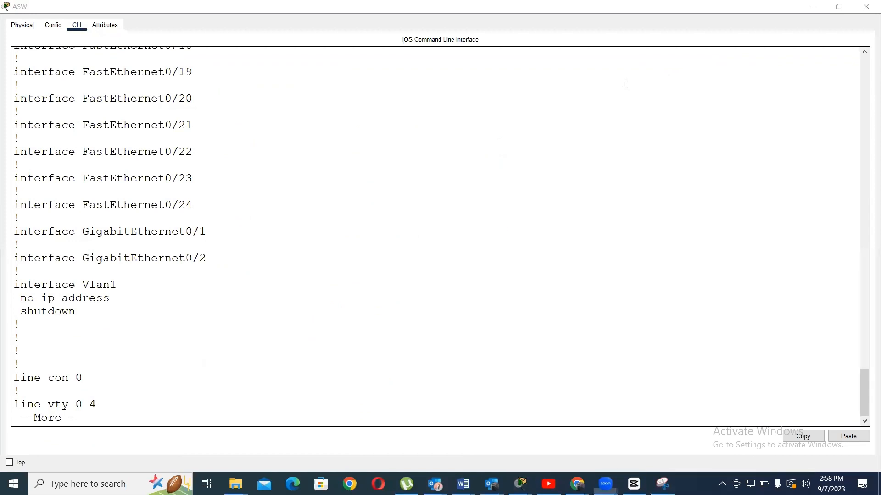
Page through the rest of ASW's running configuration until the privileged prompt is reached.
left_click(293, 285)
key("Return")
key("Return")
key("Return")
key("Return")
key("Return")
key("Return")
key("Return")
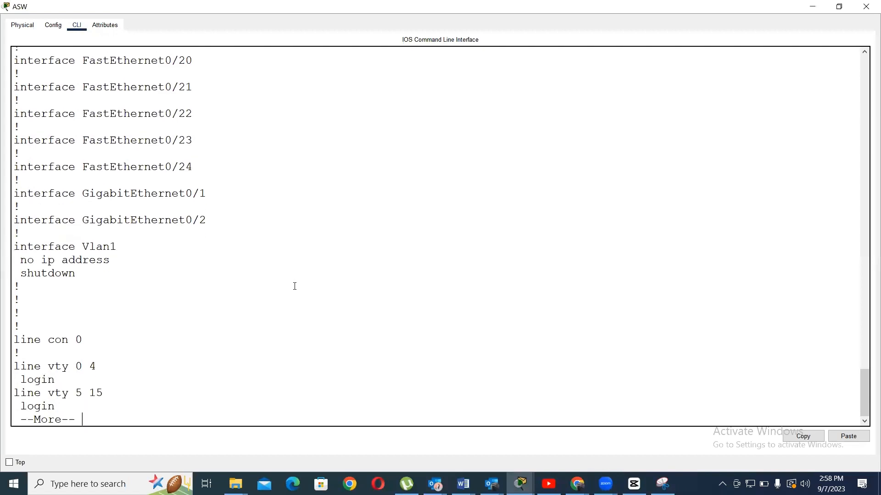
Enter global configuration mode on switch ASW with conf t.
type("conf t")
key("Return")
key("Return")
key("Return")
key("Return")
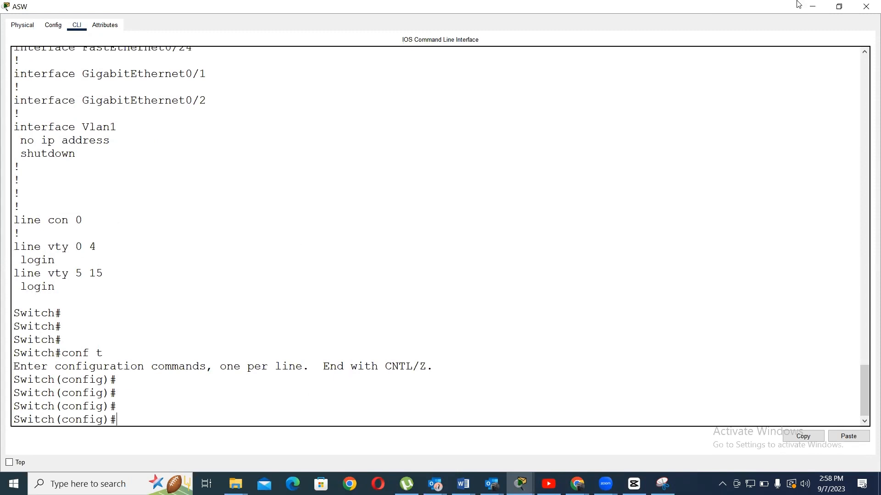
Check in the topology which ASW ports connect to Staff_A and Staff_B, then return to the enlarged switch command line.
left_click(839, 6)
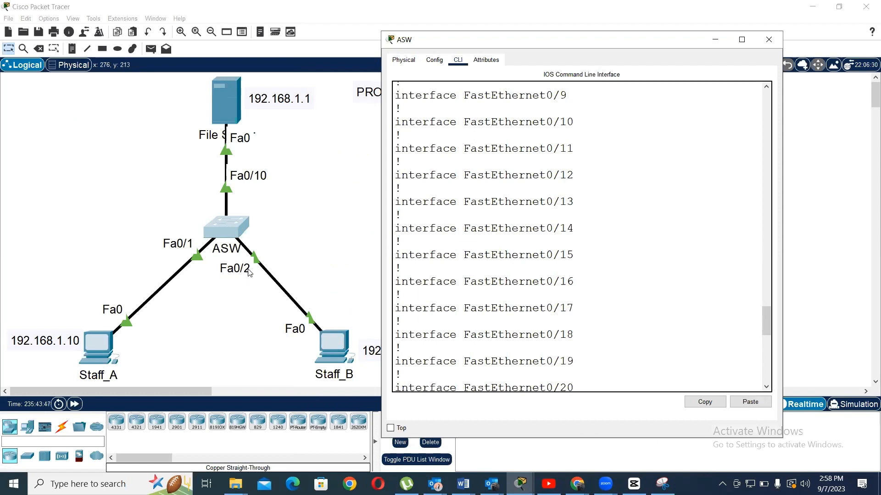
scroll(545, 270, "down", 10)
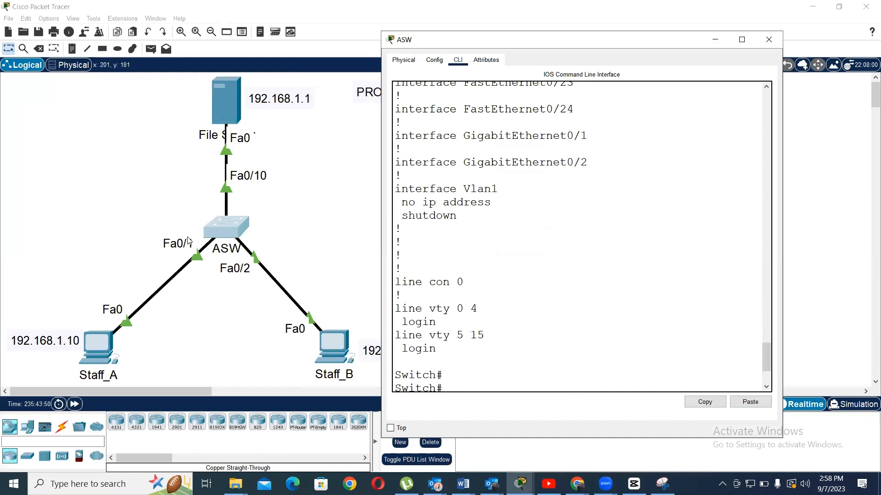
left_click(742, 40)
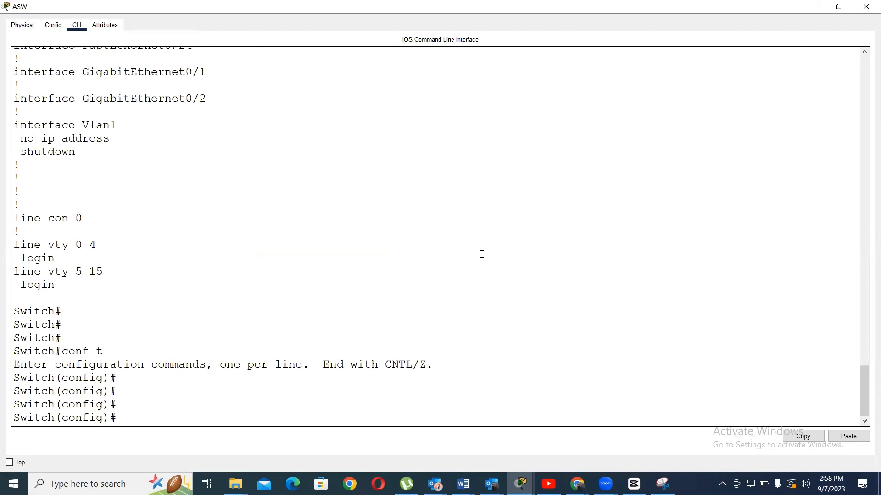
Enter configuration mode for the interface range fa0/1-2 on the switch.
type("int ran")
key("Tab")
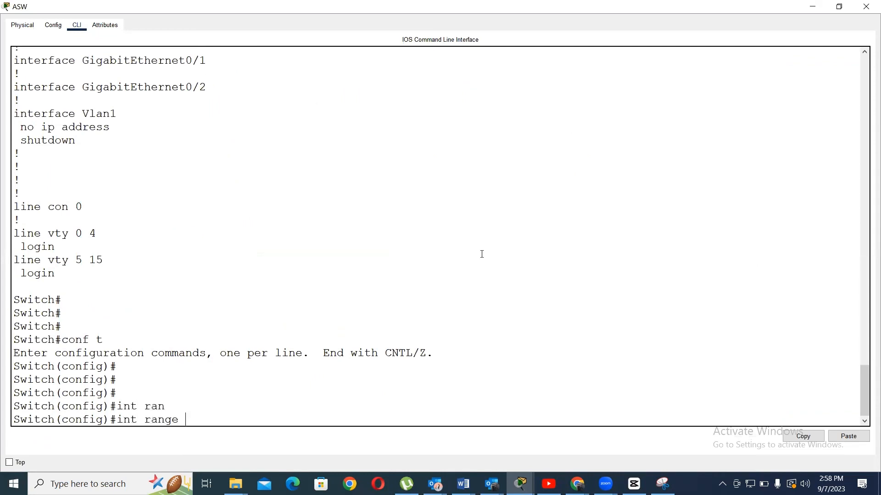
type("fa0/1-2")
key("Return")
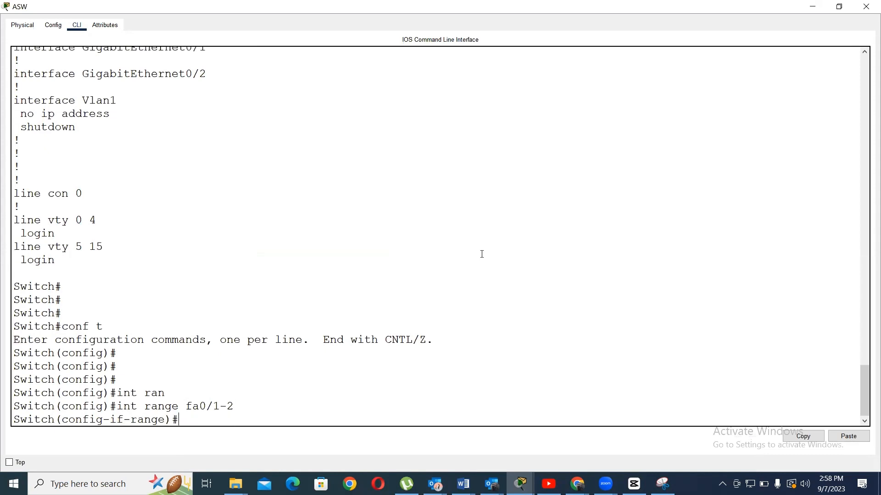
key("Return")
Set the selected interface range to access mode with switchport mode access.
type("swit")
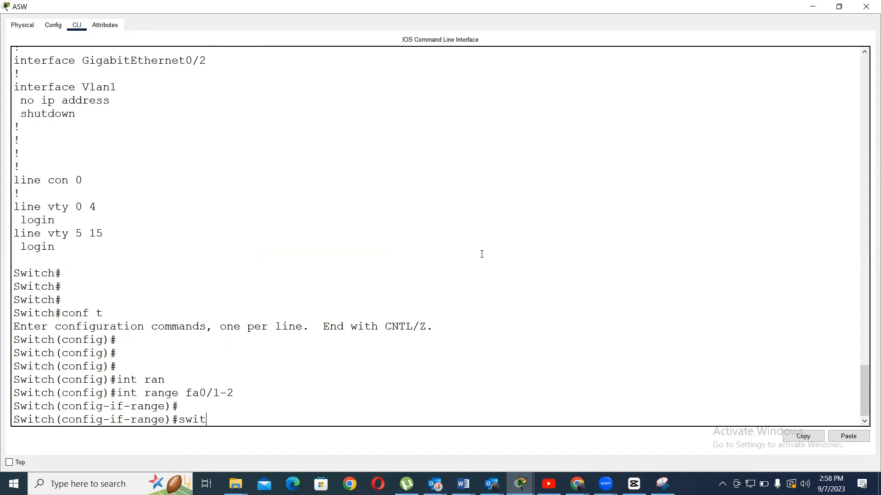
key("Tab")
type("mod")
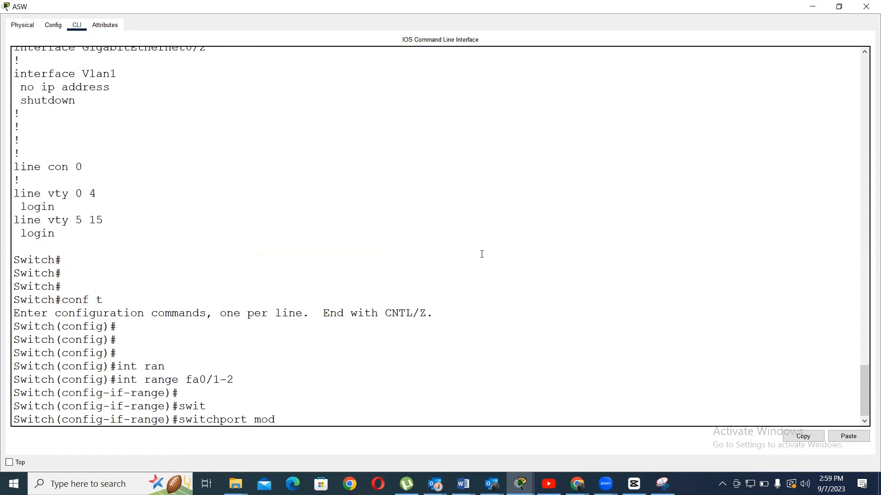
key("Tab")
type("ac")
key("Tab")
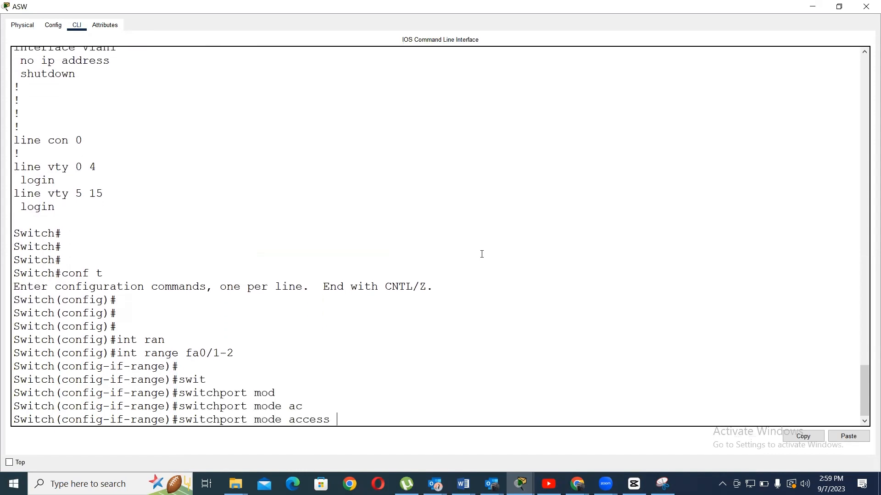
key("Return")
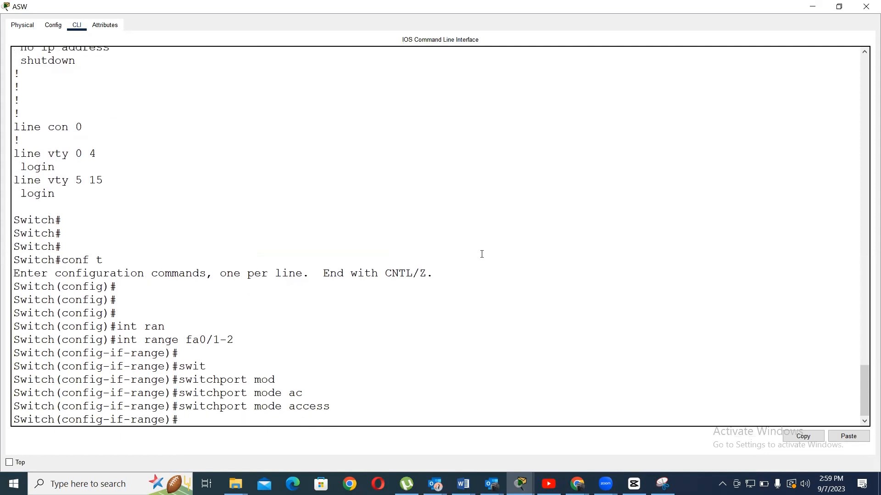
List the available switchport options and make the selected interfaces protected ports with switchport protected.
type("swi")
key("Tab")
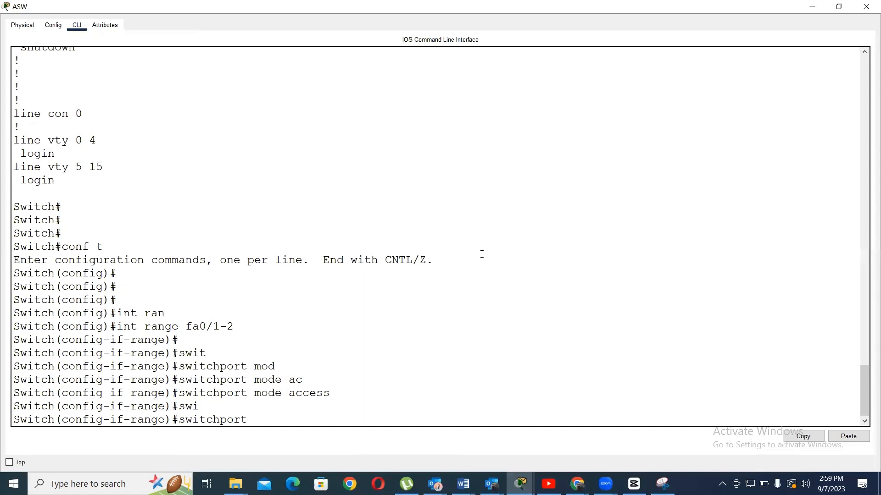
type("?")
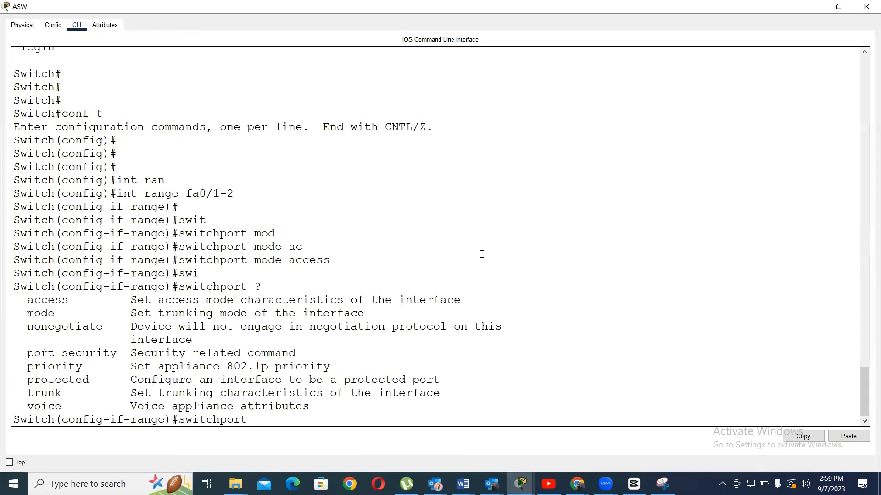
left_click_drag(21, 380, 90, 380)
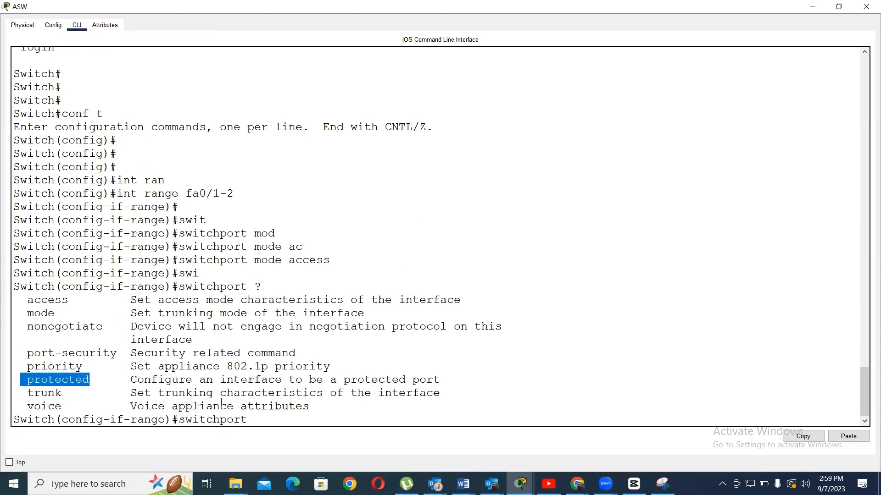
left_click(258, 417)
type("pr")
key("Tab")
type("o")
key("Tab")
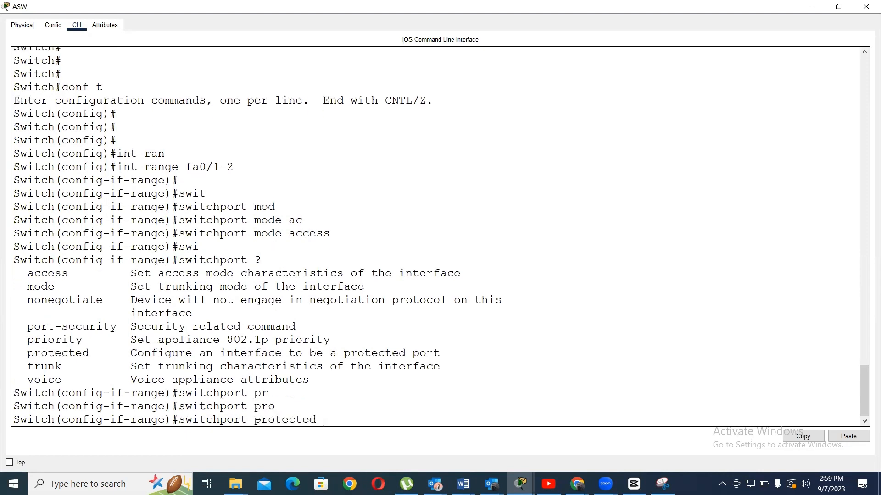
key("Return")
key("Return")
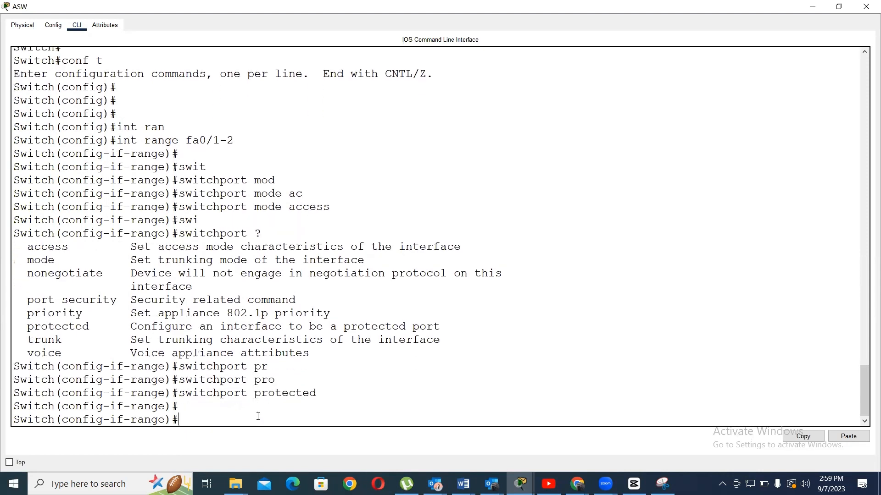
Exit interface and global configuration modes to the privileged prompt, reviewing the entered switchport protected command and fa0/1-2 range.
type("exit")
key("Return")
key("Return")
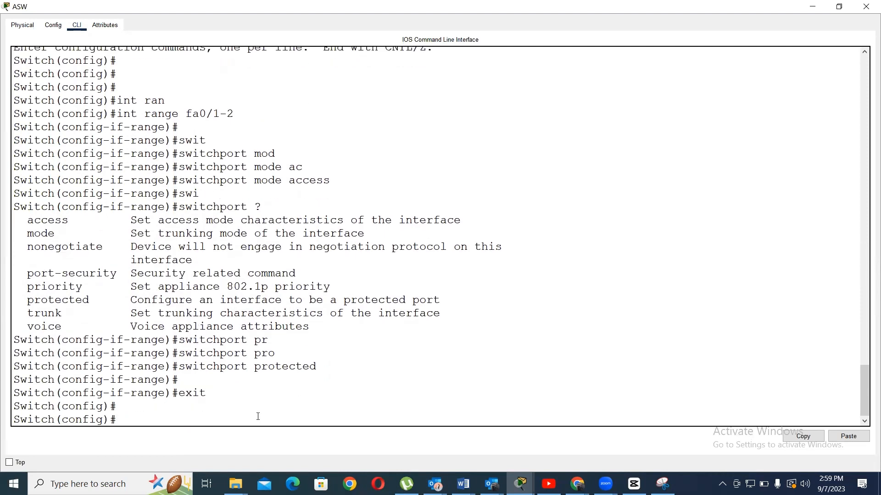
left_click_drag(325, 368, 175, 373)
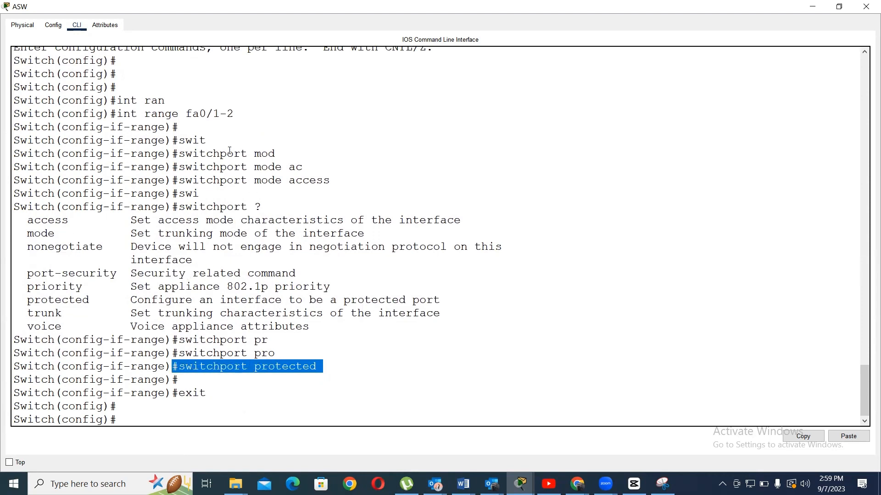
left_click_drag(185, 114, 234, 114)
left_click(239, 115)
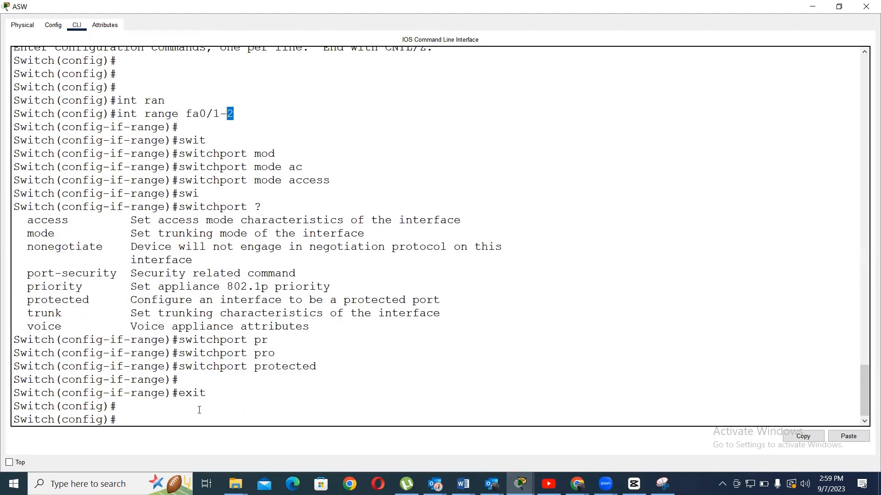
left_click(137, 412)
key("Return")
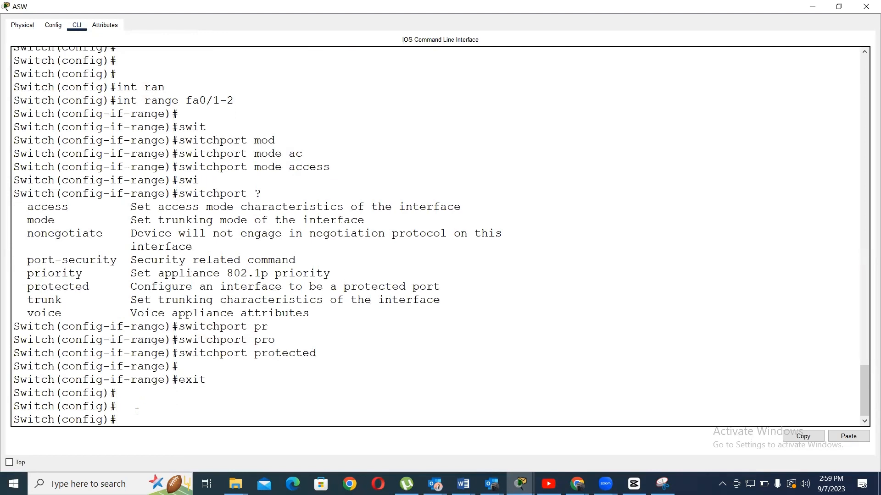
type("exit")
key("Return")
key("Return")
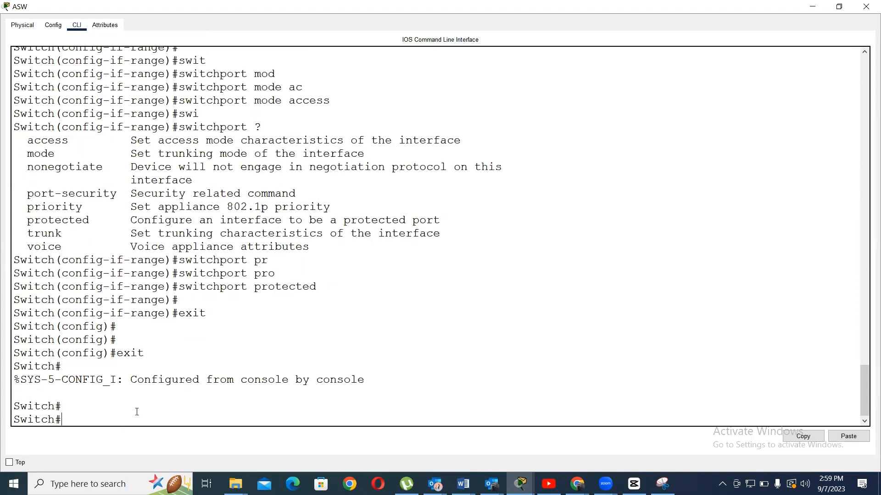
Display the switchport details with sh interfaces fa0/1 switchport and check the Protected entry.
type("sh int")
key("Tab")
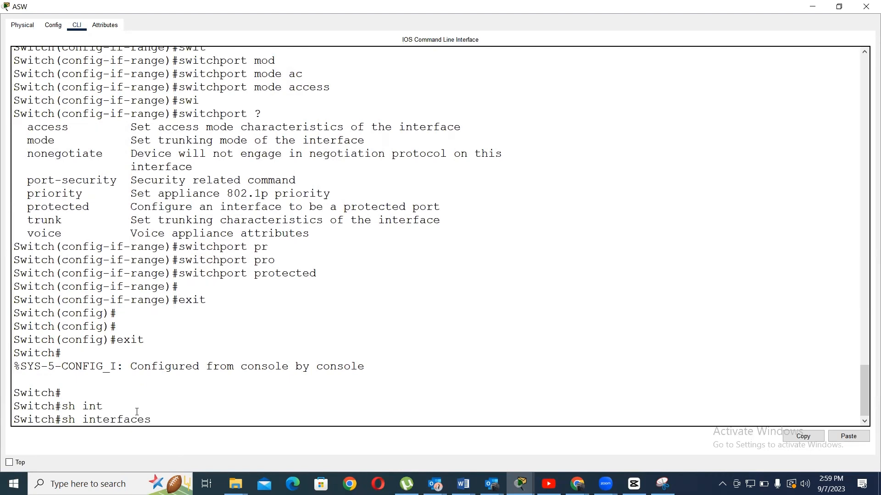
type("fa0/1 s")
key("Tab")
type("w")
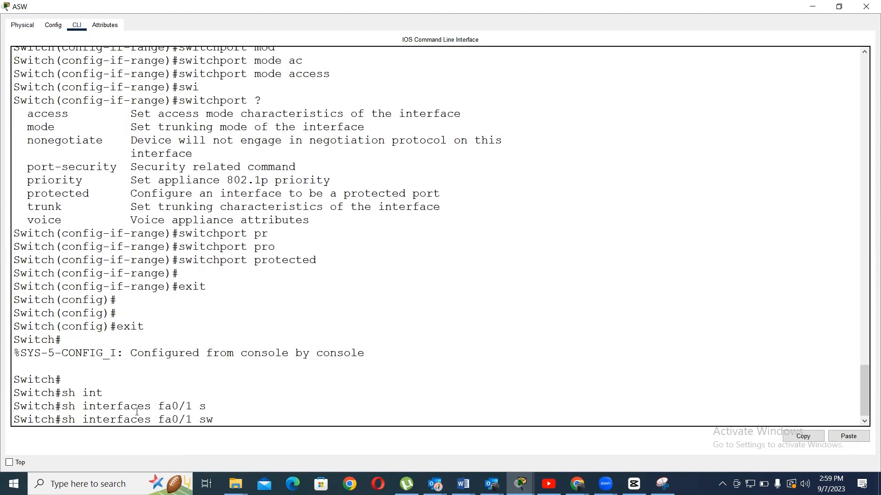
key("Tab")
key("Return")
key("Return")
key("Return")
key("Return")
key("Return")
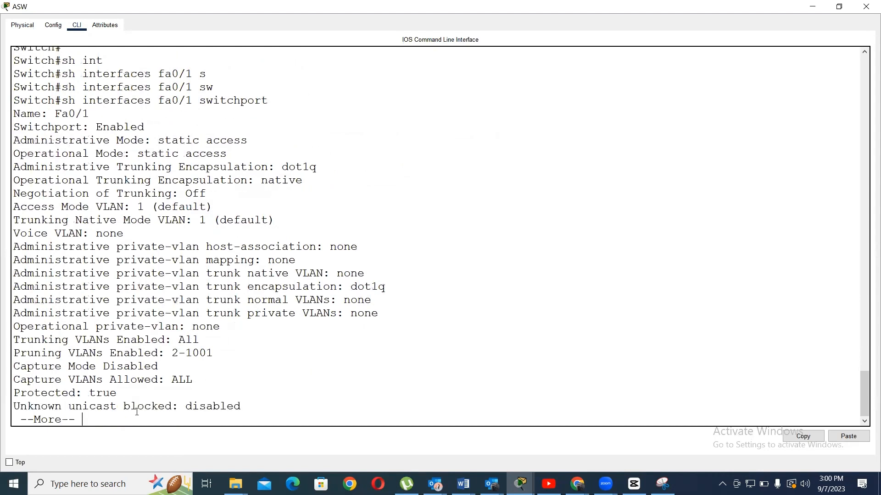
key("Return")
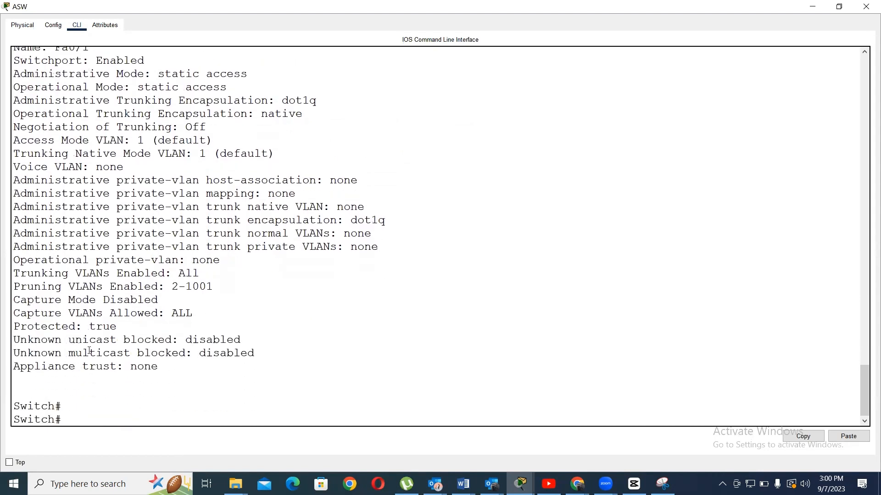
left_click_drag(13, 326, 123, 319)
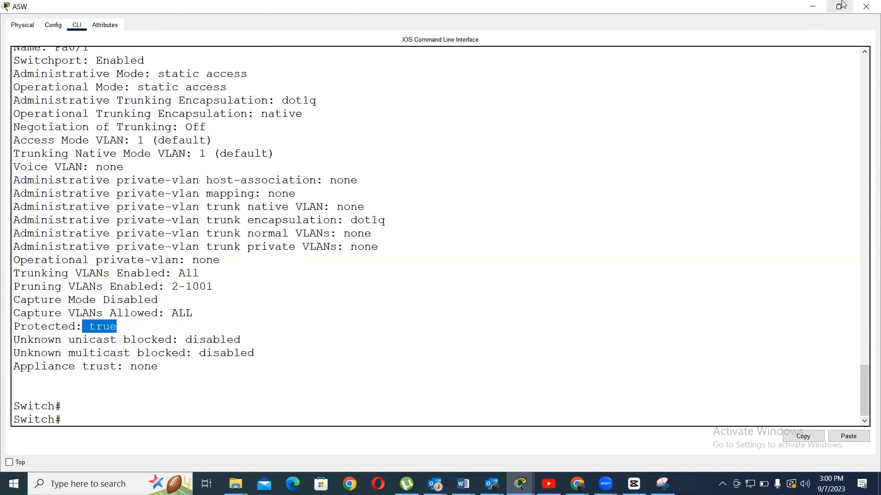
Save the switch's running configuration to startup-config with copy run start, accepting the default destination filename.
left_click(182, 386)
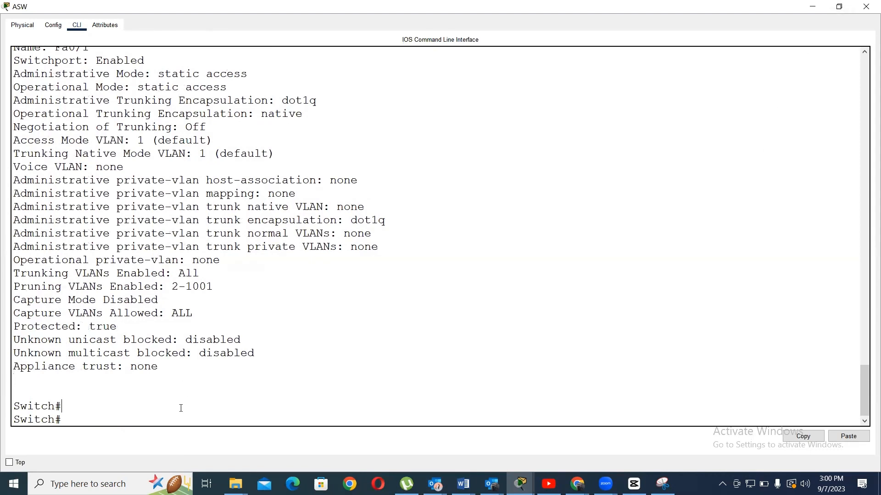
type("copy run start")
key("Return")
key("Return")
key("Return")
key("Return")
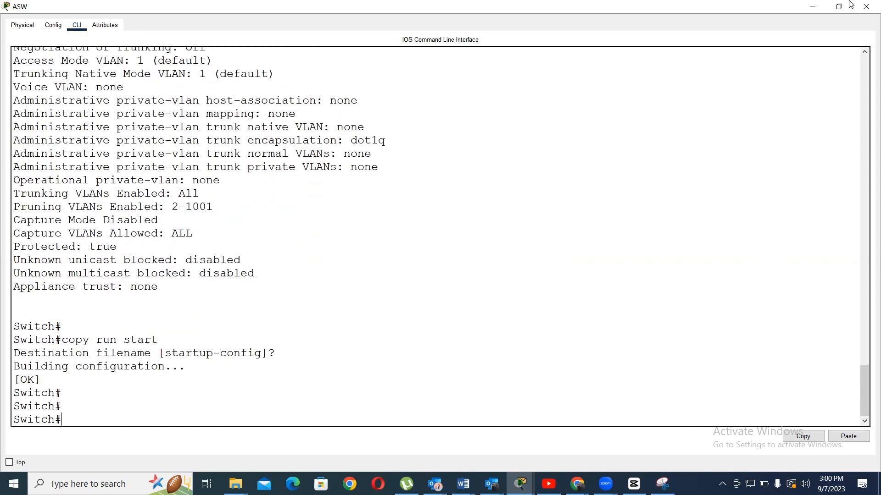
Return to the topology and ping Staff_B at 192.168.1.11 from Staff_A's command prompt.
left_click(812, 6)
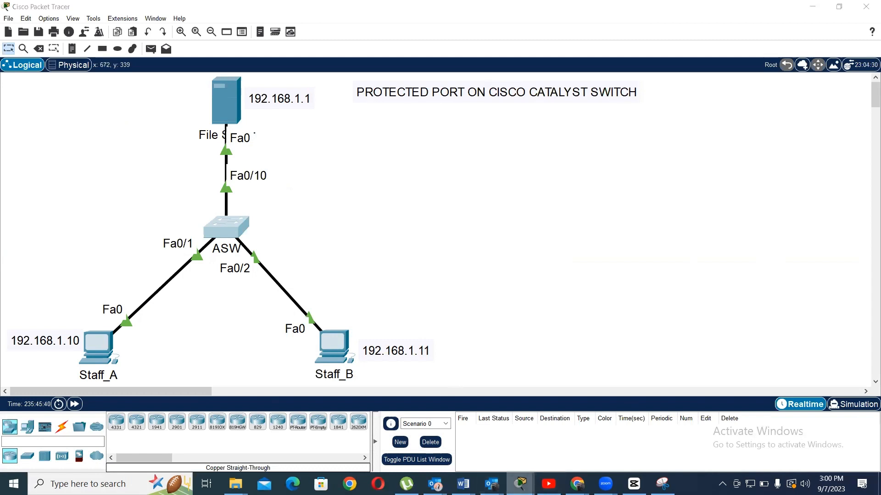
mouse_move(520, 484)
left_click(485, 442)
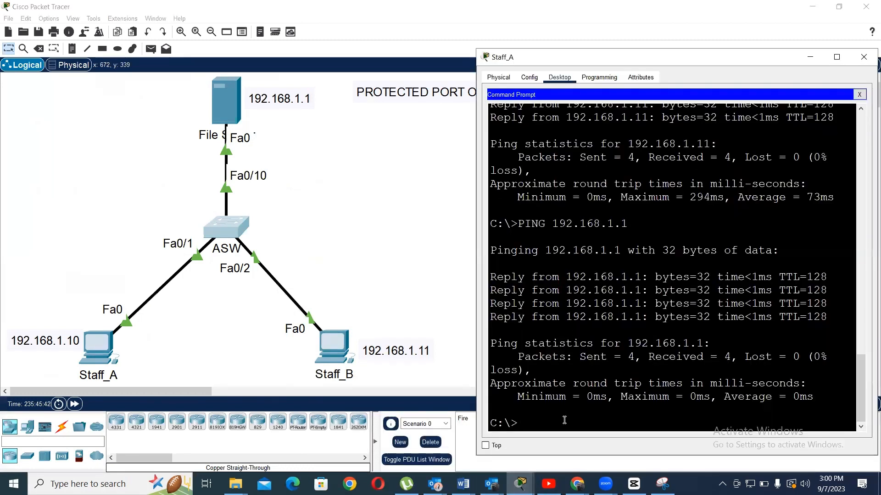
key("Return")
key("Return")
type("ping")
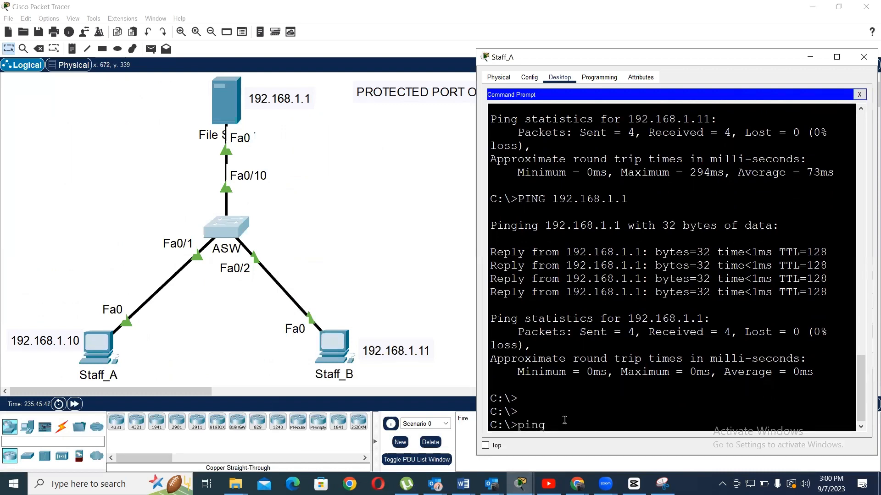
type(" 192.168.1.11")
key("Return")
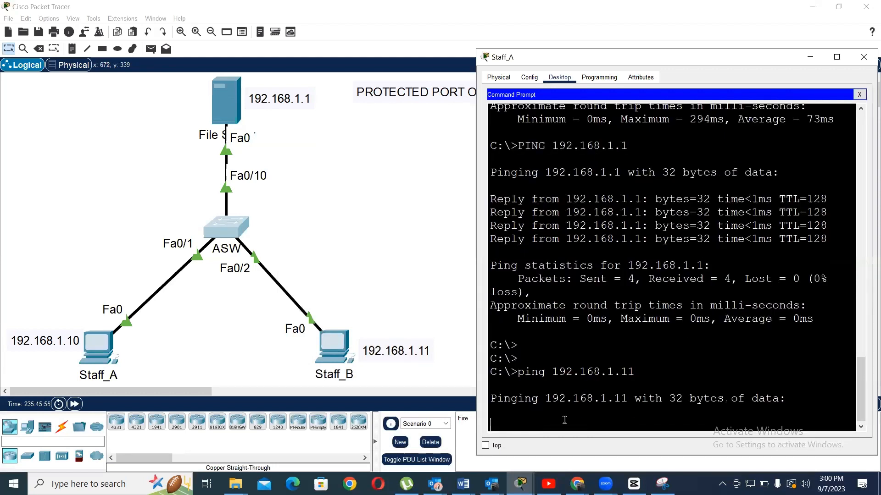
Examine the ping responses in the enlarged Staff_A command prompt, then return to the topology.
left_click(837, 57)
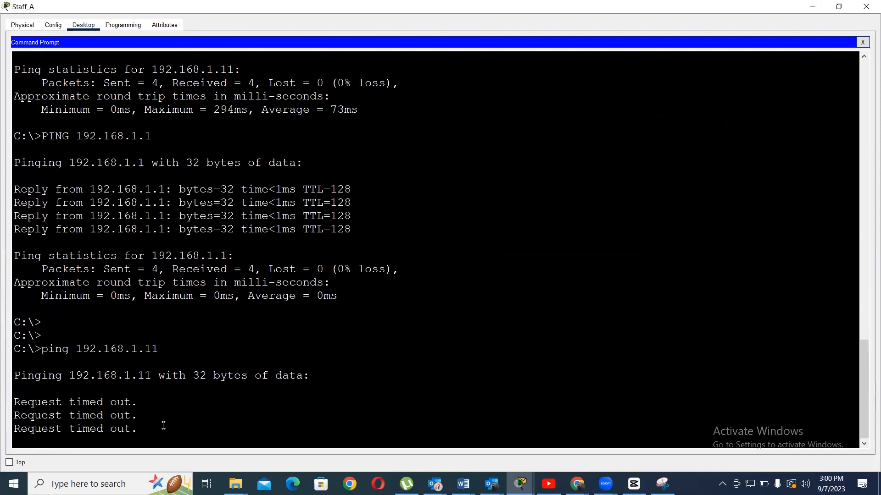
left_click(158, 403)
left_click_drag(90, 405, 16, 403)
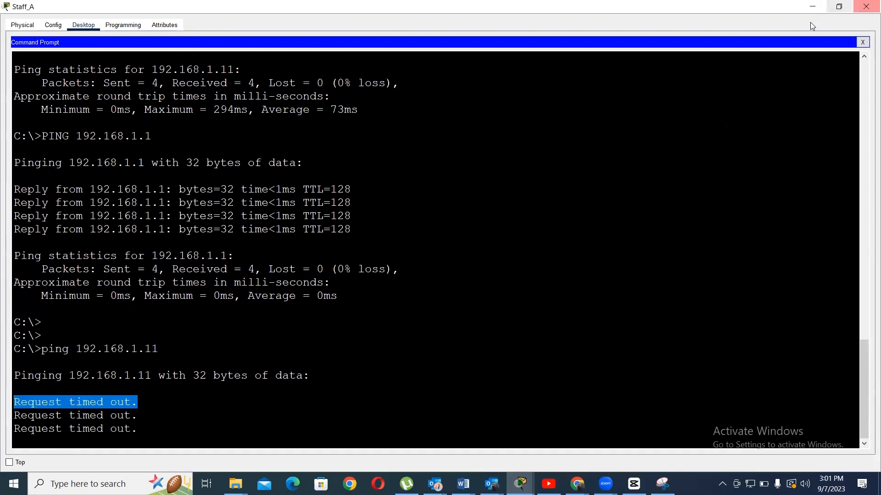
left_click(839, 7)
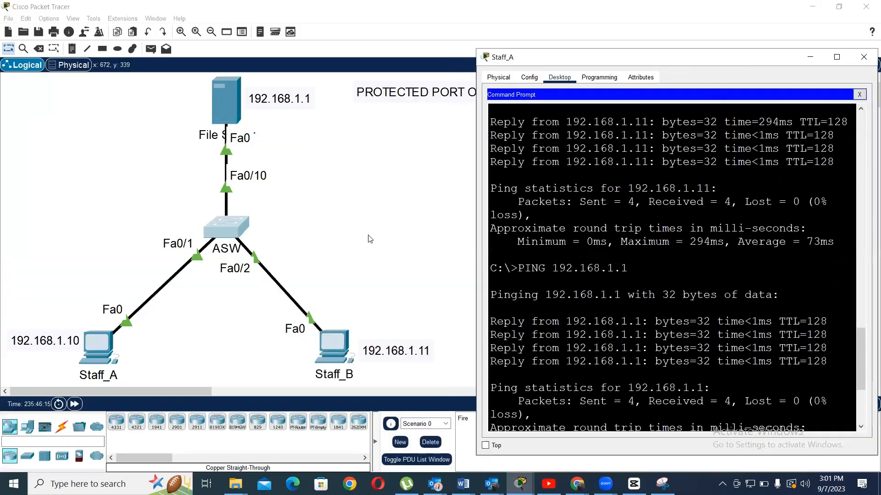
left_click(351, 238)
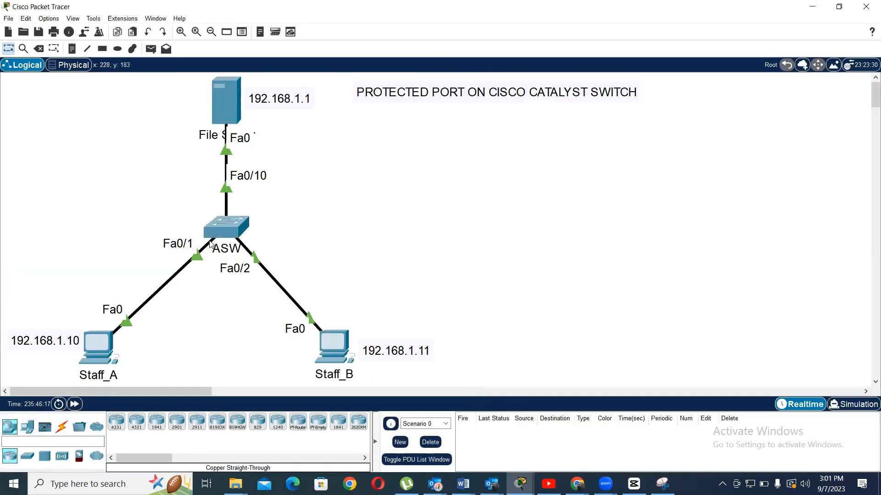